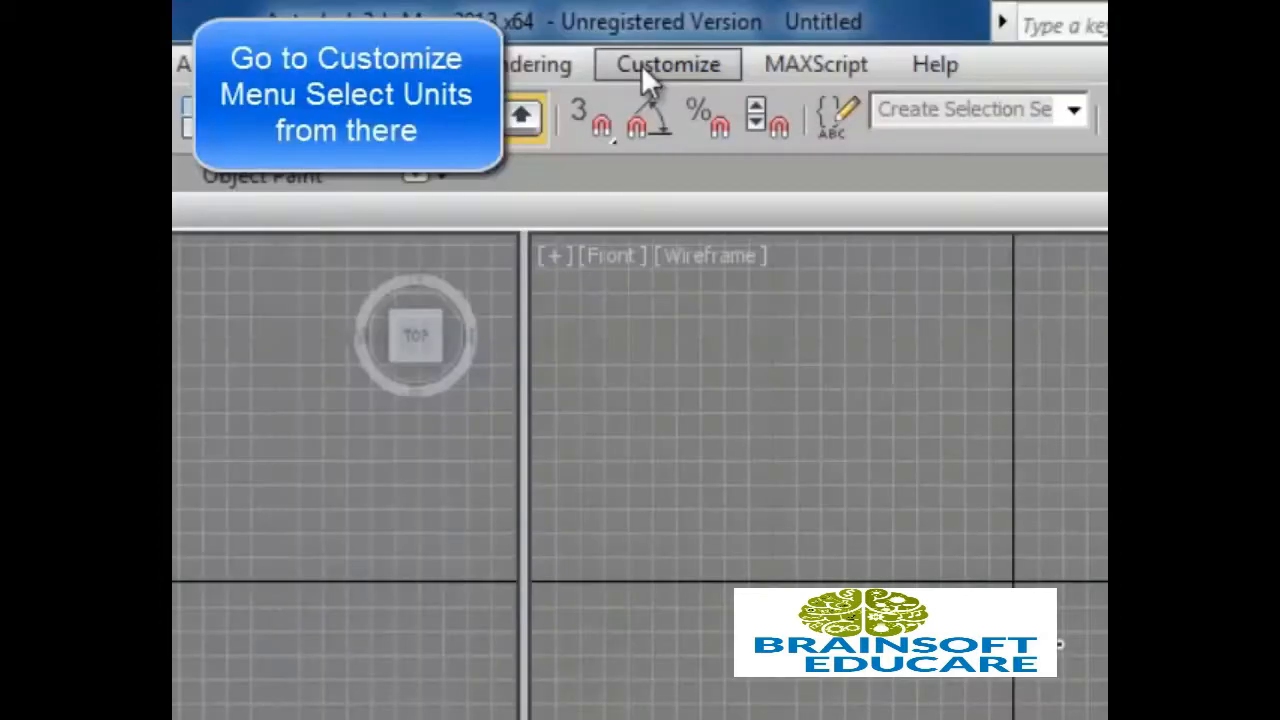
# Step: Open the system unit setup from the units settings, examine the unit scale and resulting accuracy, and accept it
pyautogui.click(641, 64)
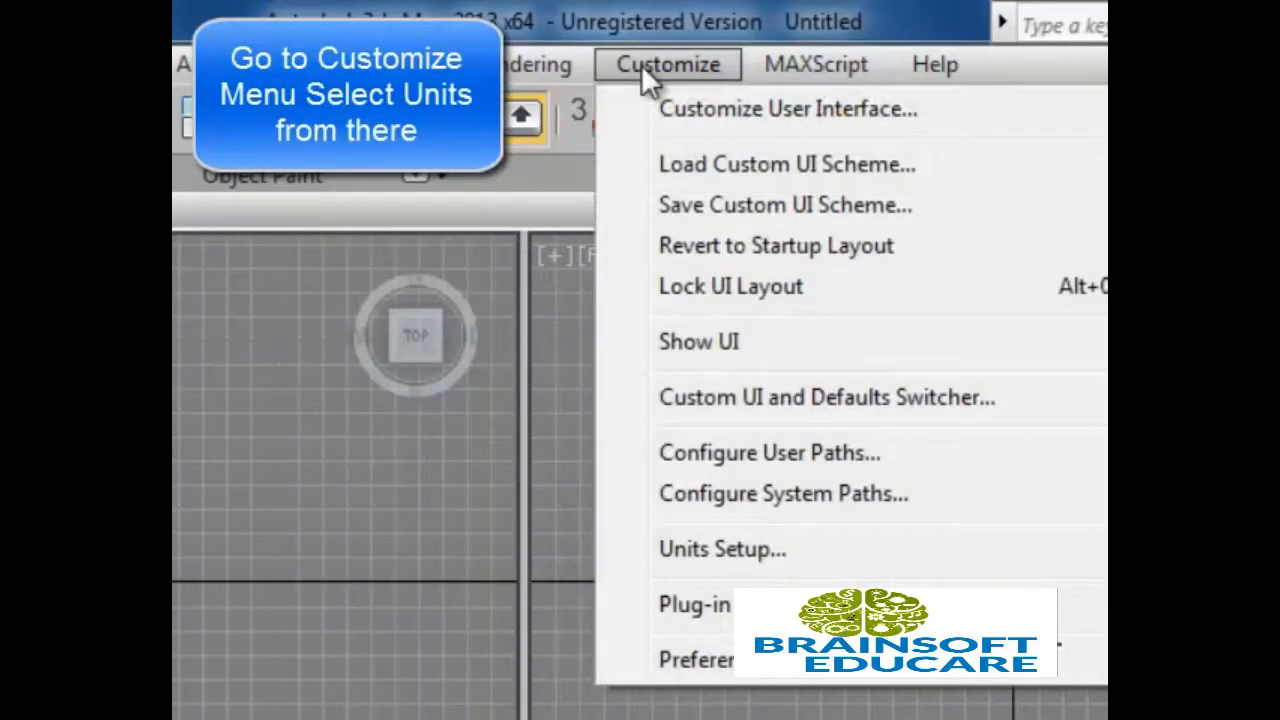
pyautogui.click(889, 554)
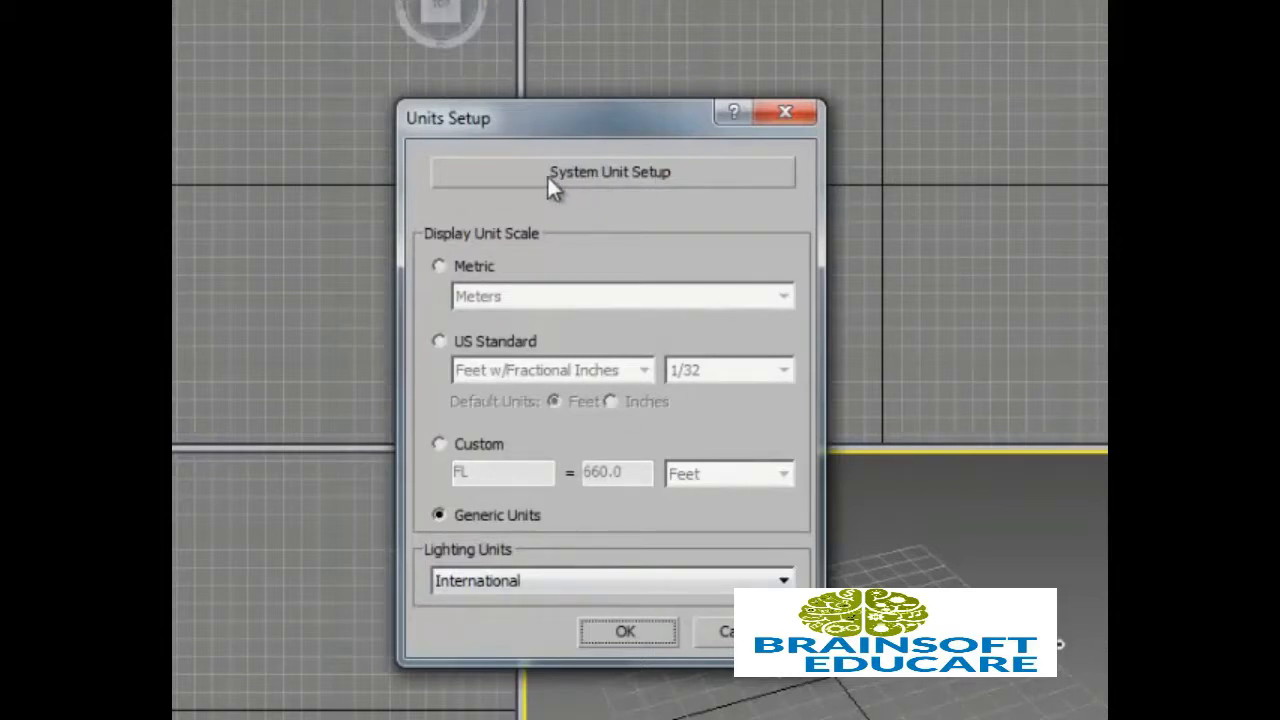
pyautogui.click(645, 185)
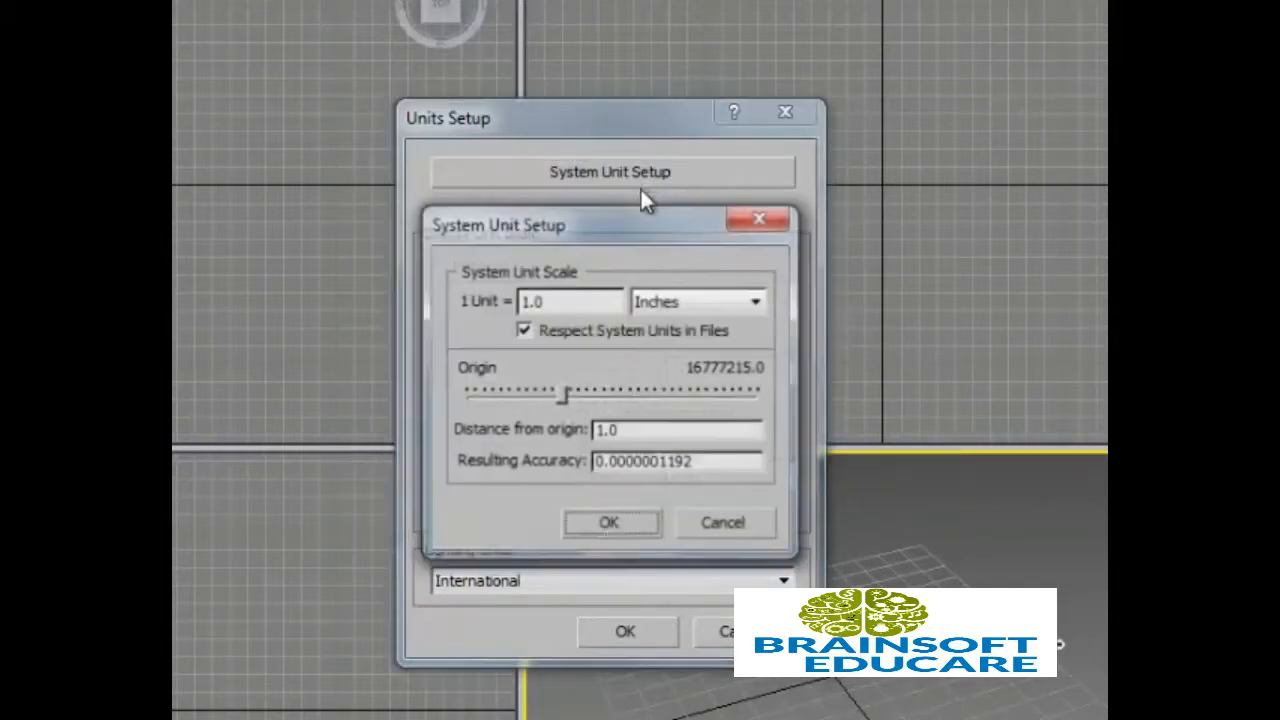
pyautogui.moveTo(631, 226); pyautogui.dragTo(630, 176)
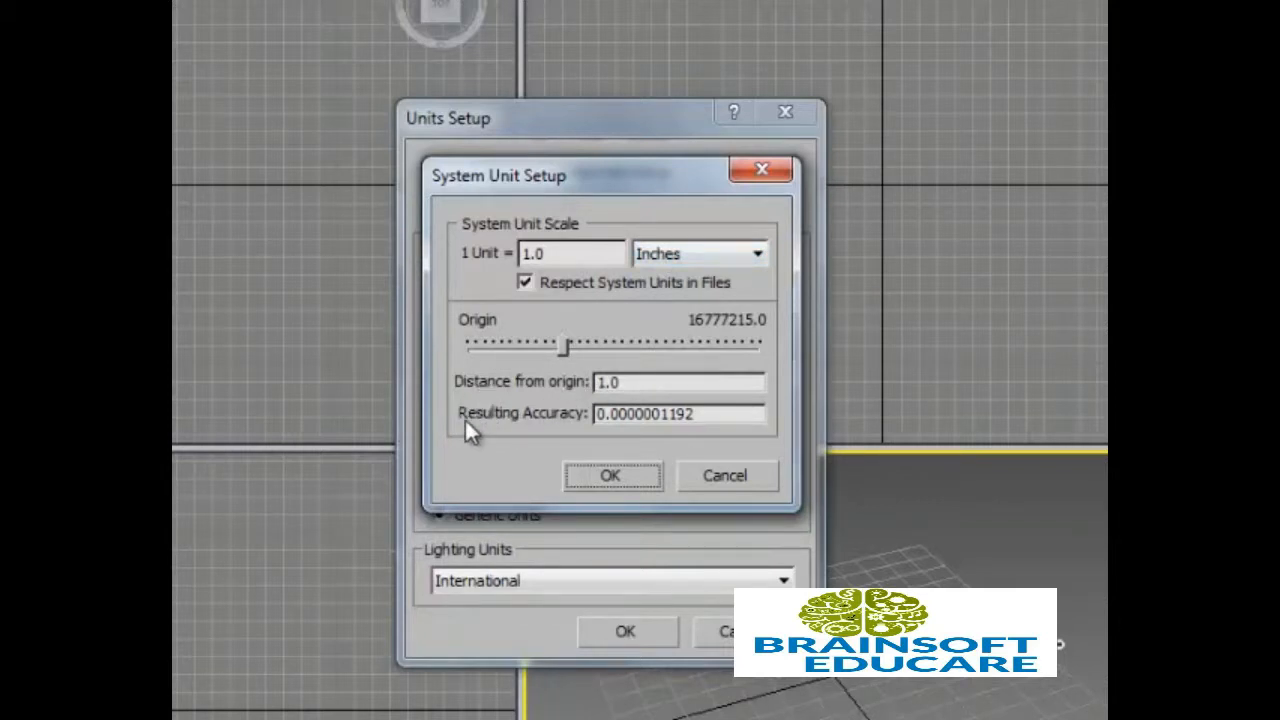
pyautogui.click(700, 413)
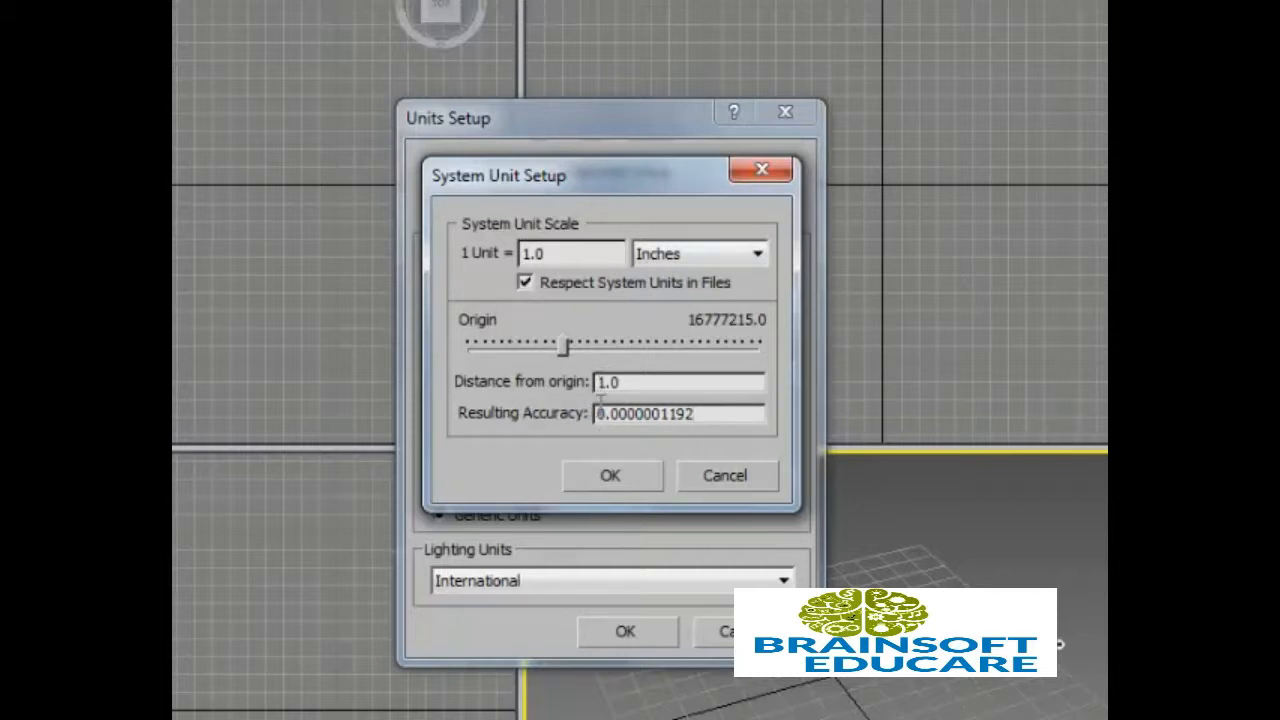
pyautogui.click(596, 473)
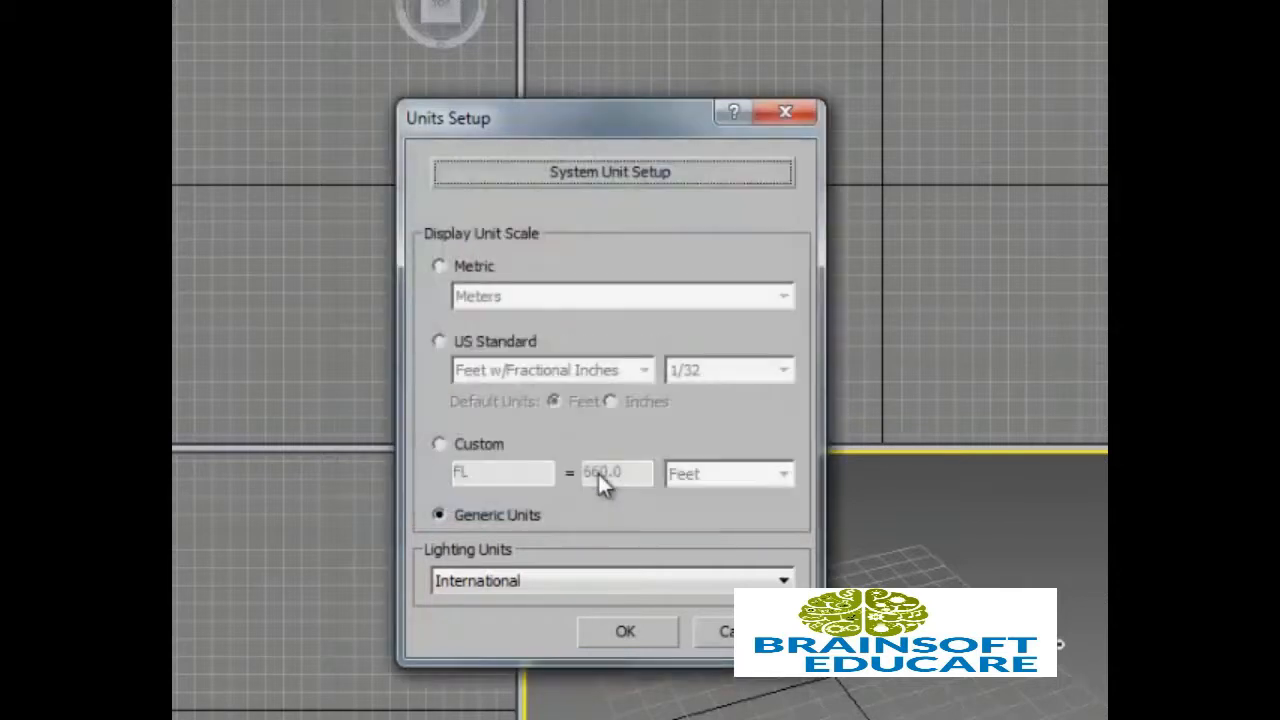
# Step: Set the display unit scale to US Standard, Feet w/Decimal Inches, with Feet as the default unit, and apply it
pyautogui.moveTo(571, 113); pyautogui.dragTo(571, 105)
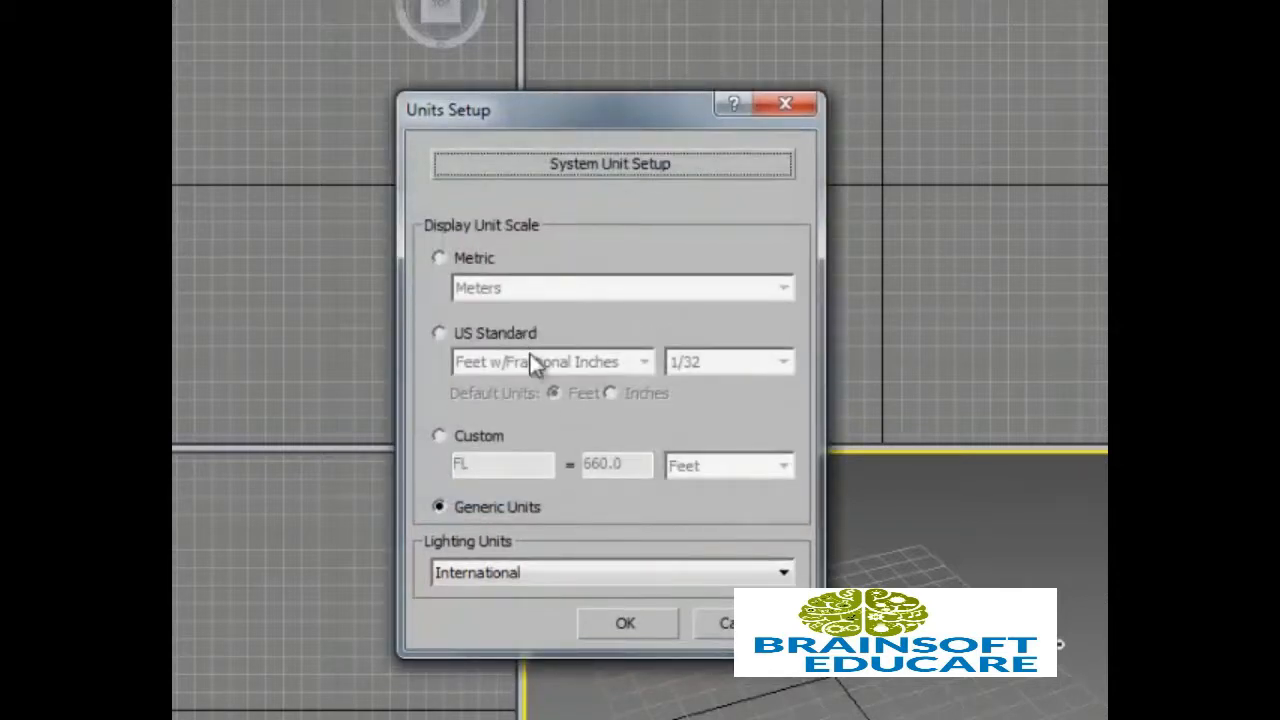
pyautogui.click(439, 435)
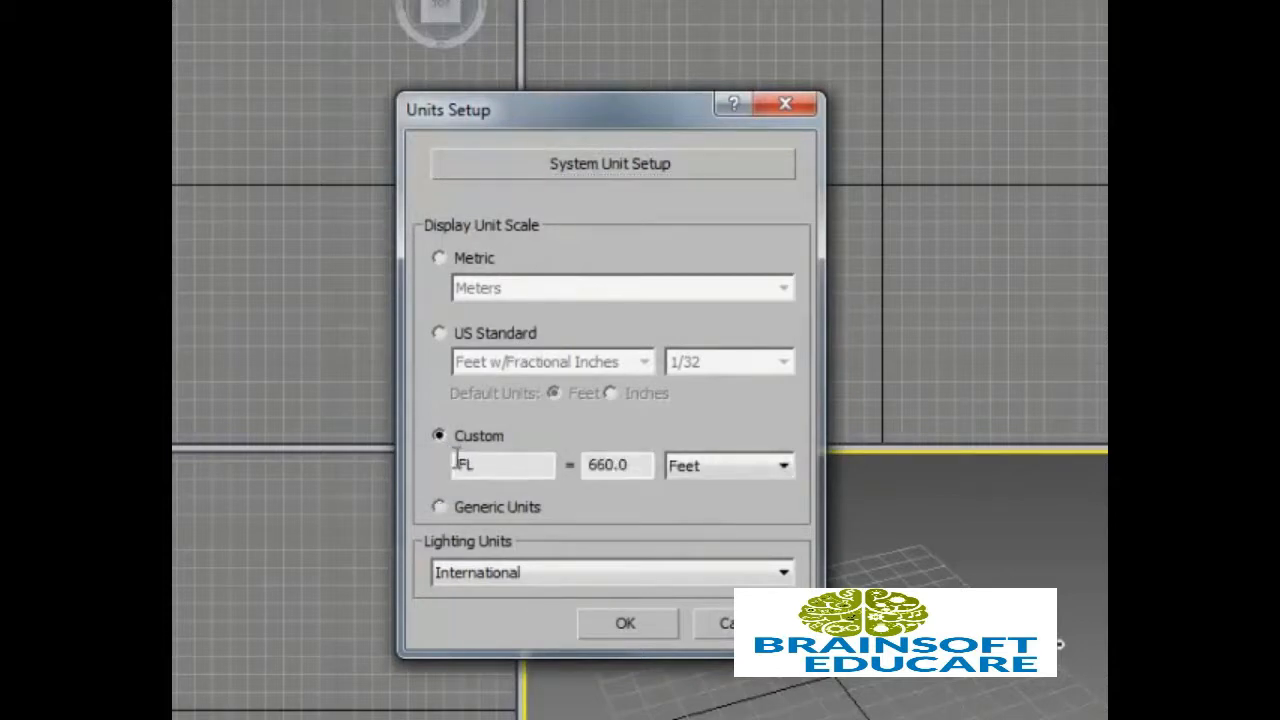
pyautogui.click(439, 333)
pyautogui.click(644, 362)
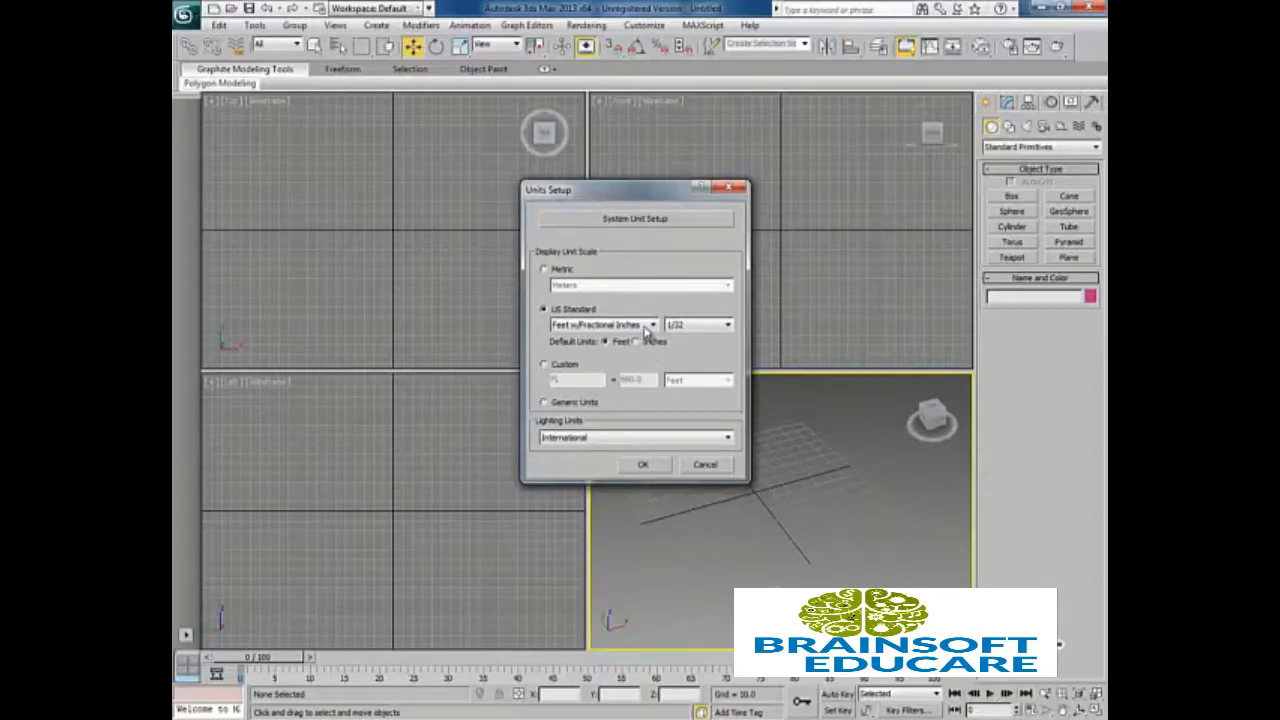
pyautogui.click(644, 362)
pyautogui.click(616, 476)
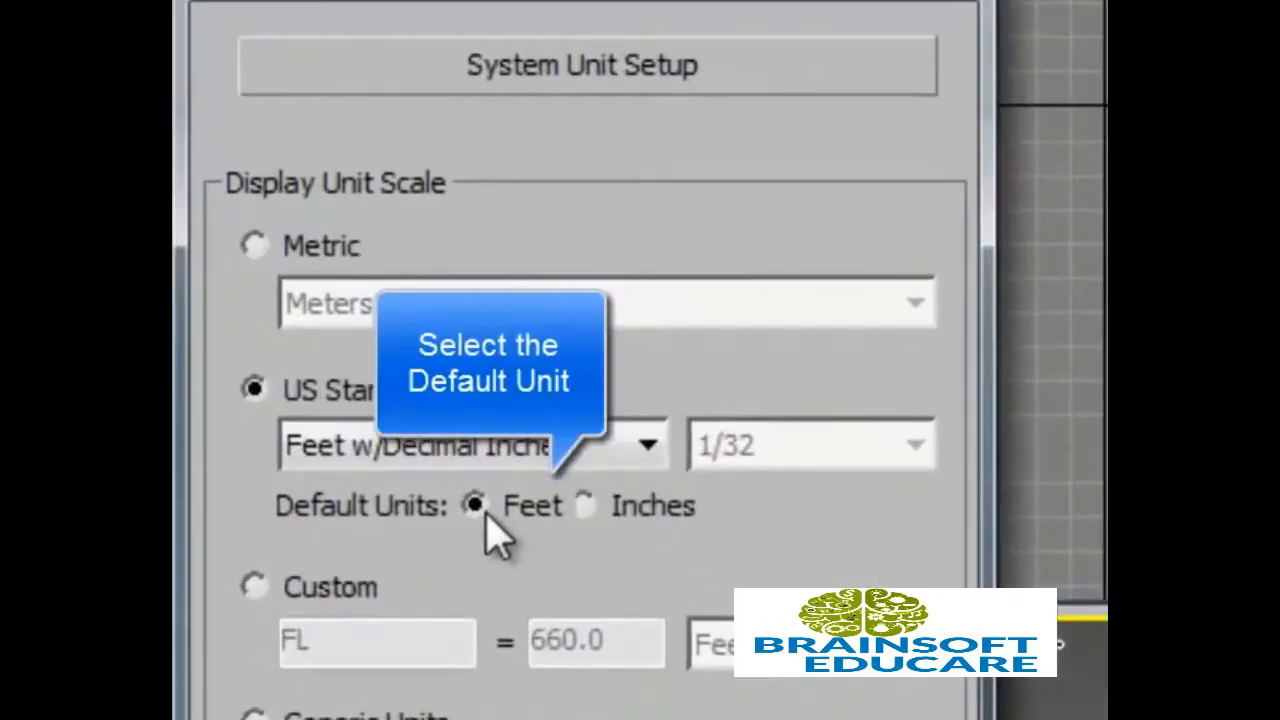
pyautogui.click(603, 446)
pyautogui.click(476, 506)
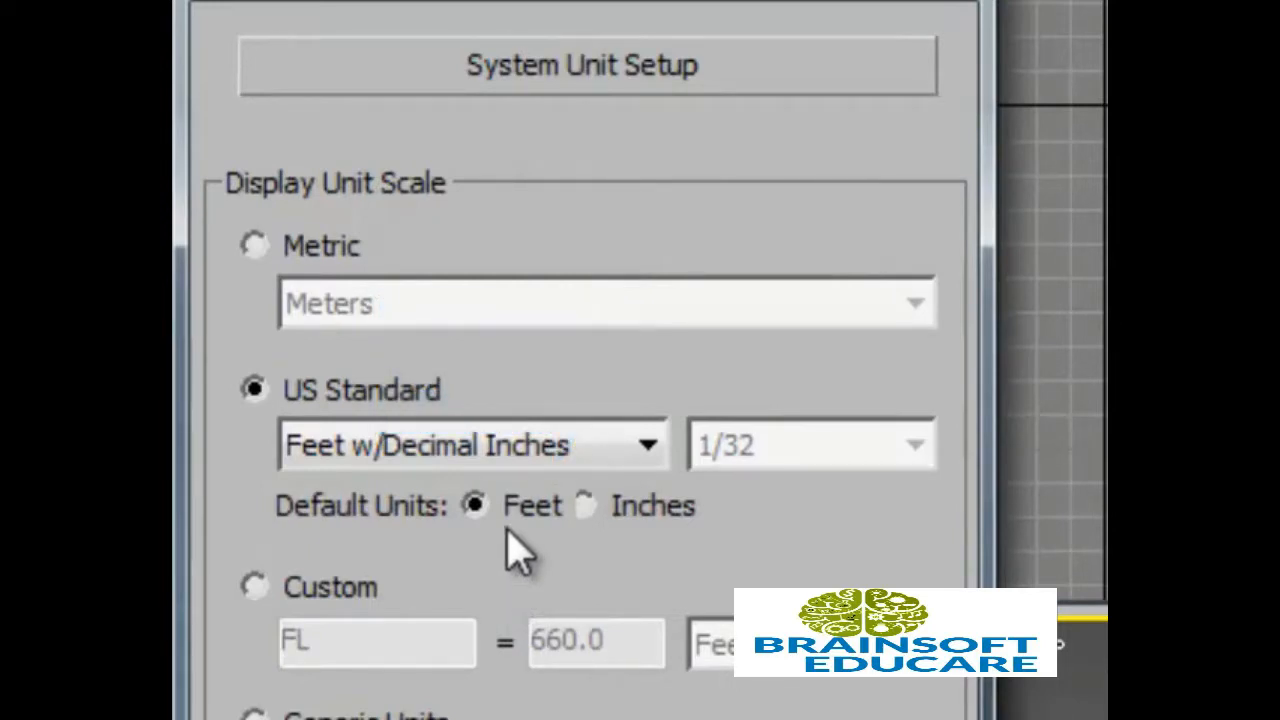
pyautogui.click(585, 506)
pyautogui.click(480, 507)
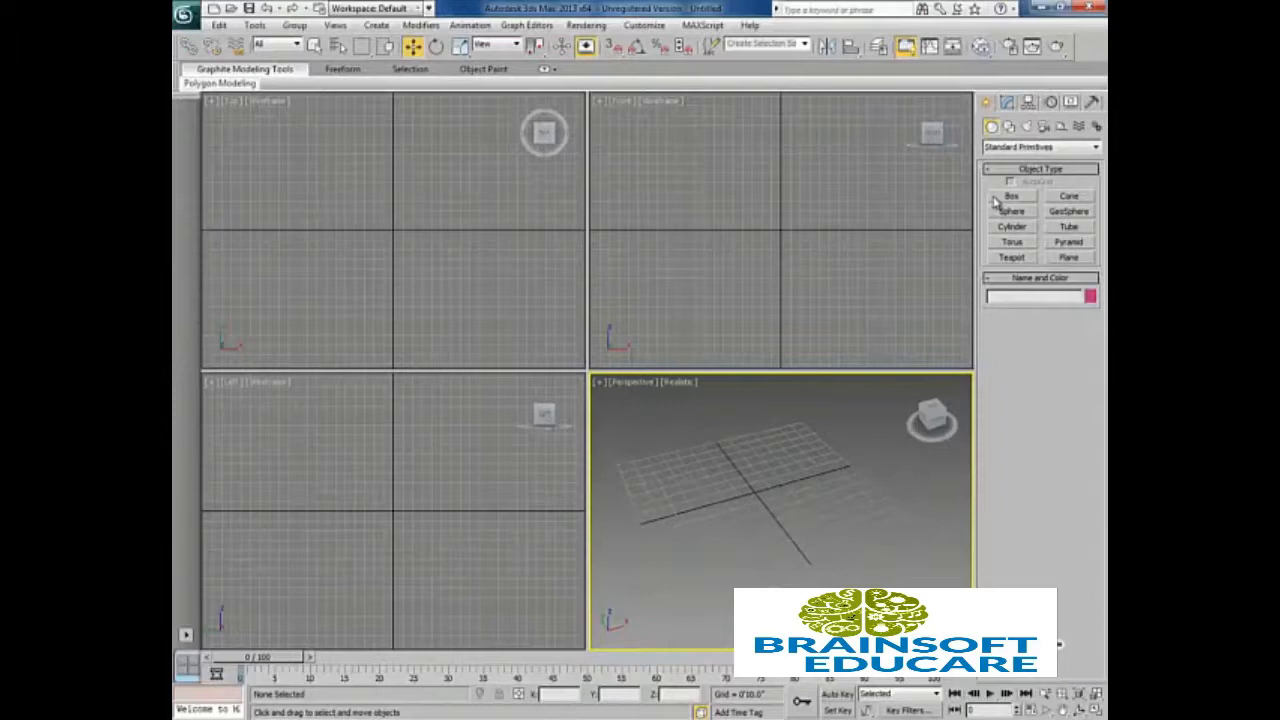
# Step: Create a box in the Perspective view about 3'4" long, 2'5" wide and 2'6" high
pyautogui.click(995, 199)
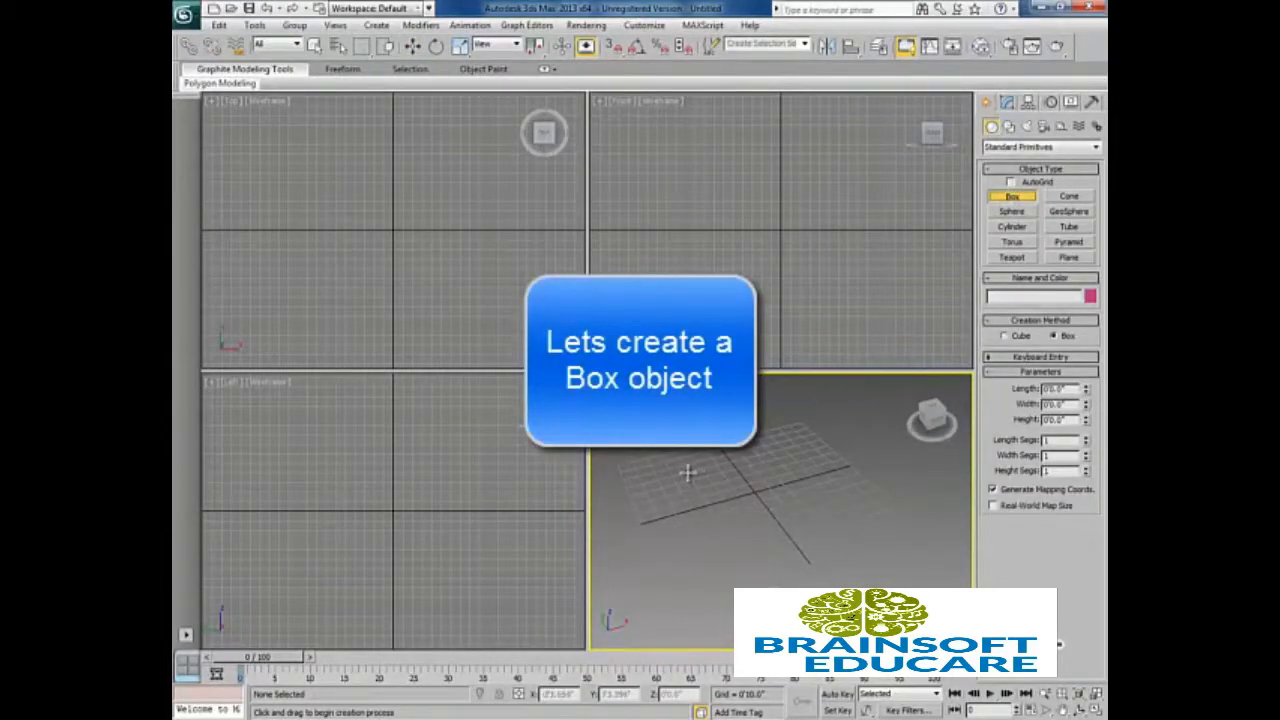
pyautogui.moveTo(688, 473); pyautogui.dragTo(756, 490)
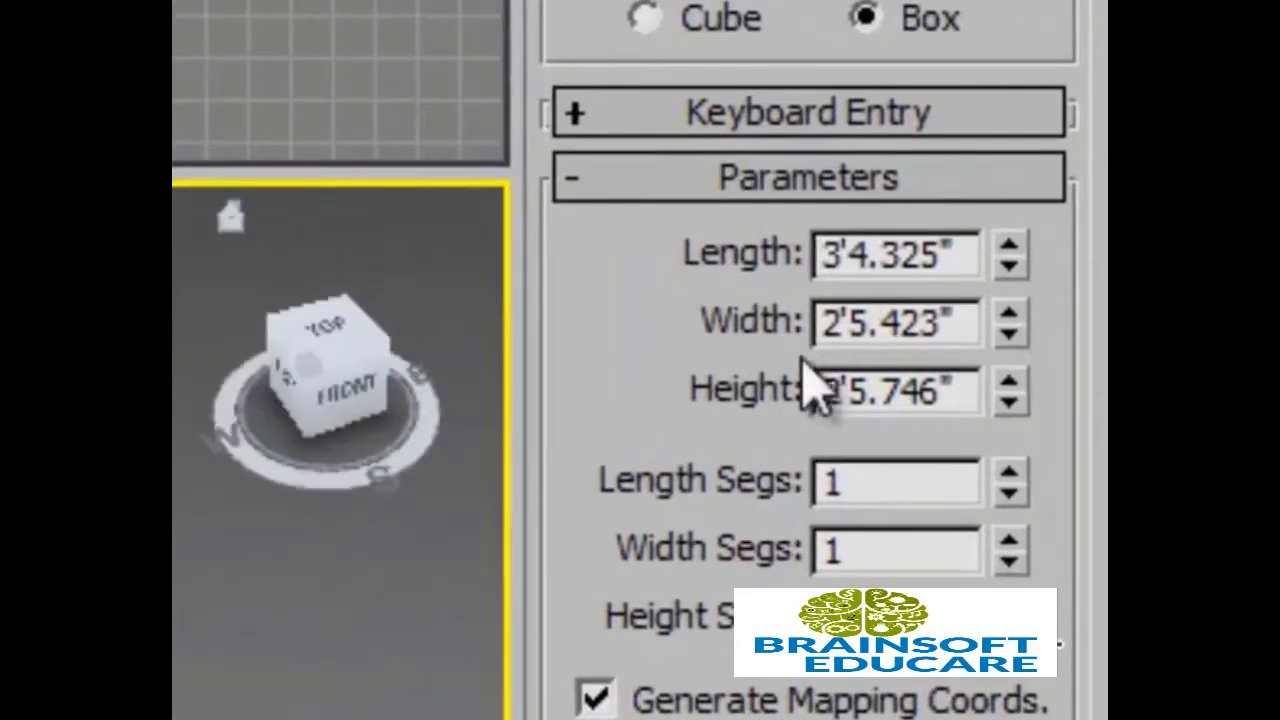
# Step: Set the box's length, width and height to 4 feet each
pyautogui.moveTo(971, 257); pyautogui.dragTo(737, 271)
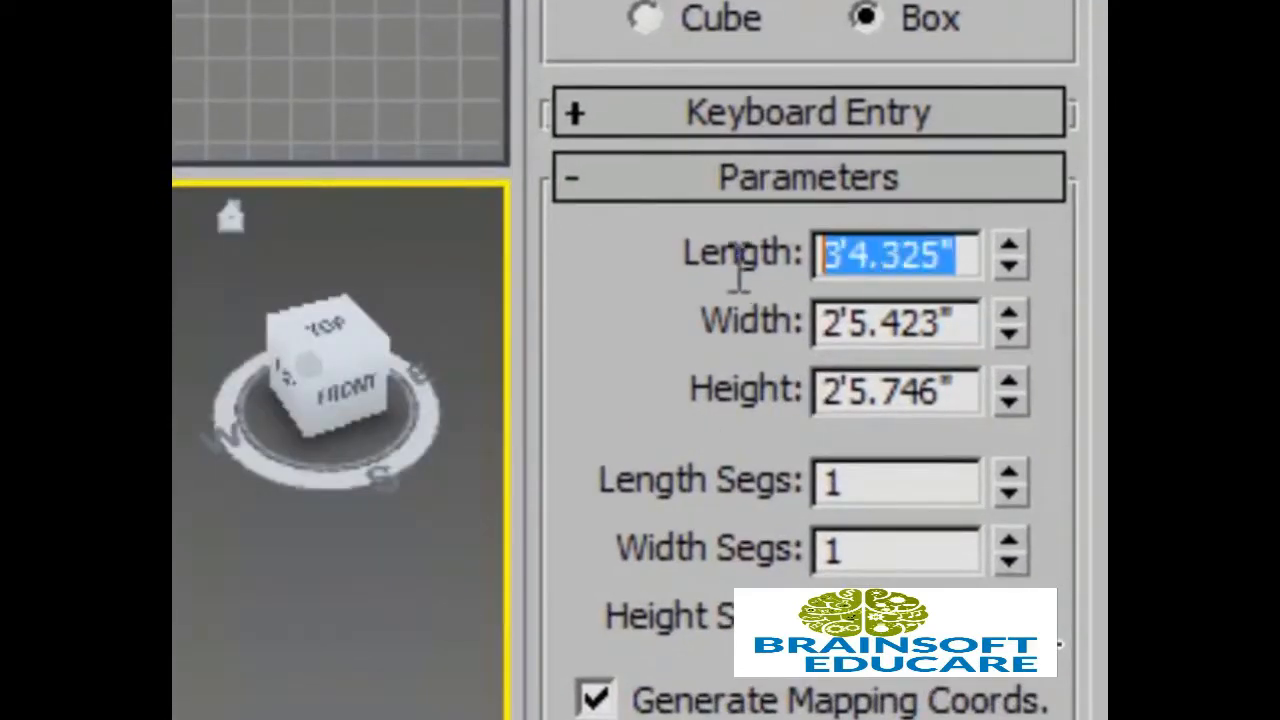
pyautogui.click(855, 255)
pyautogui.moveTo(843, 264); pyautogui.dragTo(820, 264)
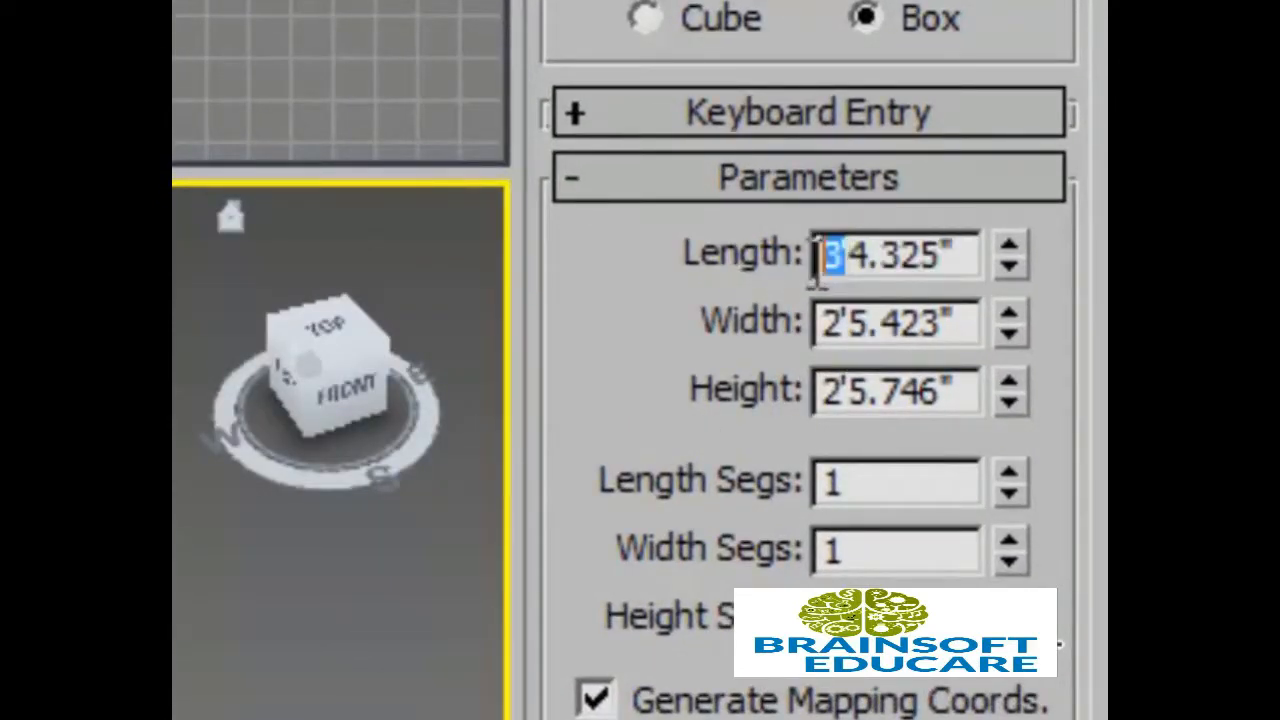
pyautogui.click(855, 264)
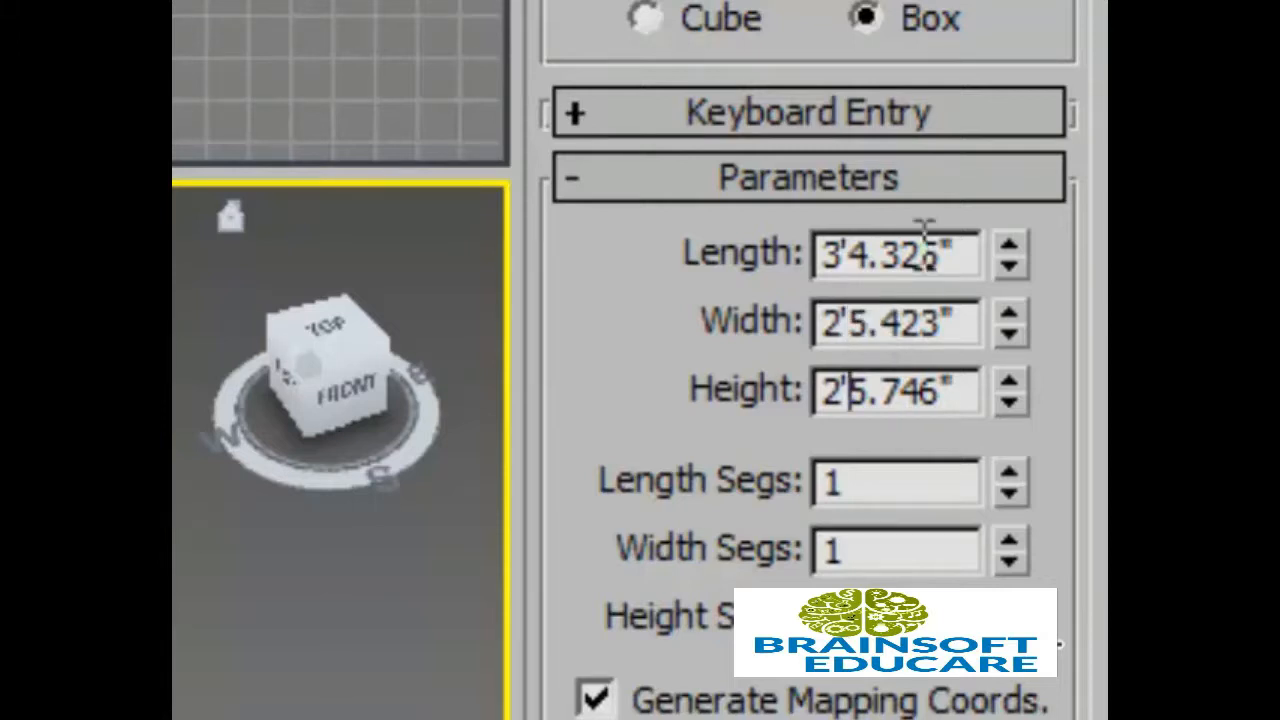
pyautogui.doubleClick(957, 245)
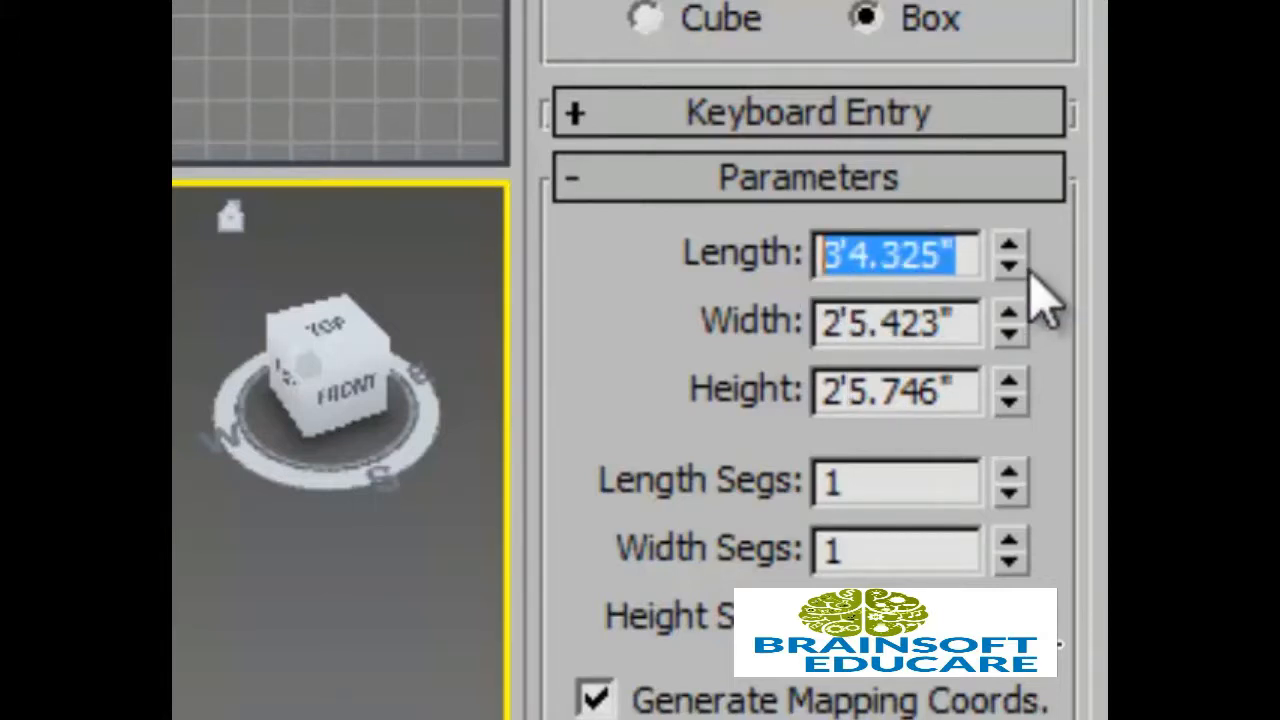
pyautogui.write('4')
pyautogui.press('Tab')
pyautogui.write('4')
pyautogui.press('Tab')
pyautogui.write('4')
pyautogui.press('Tab')
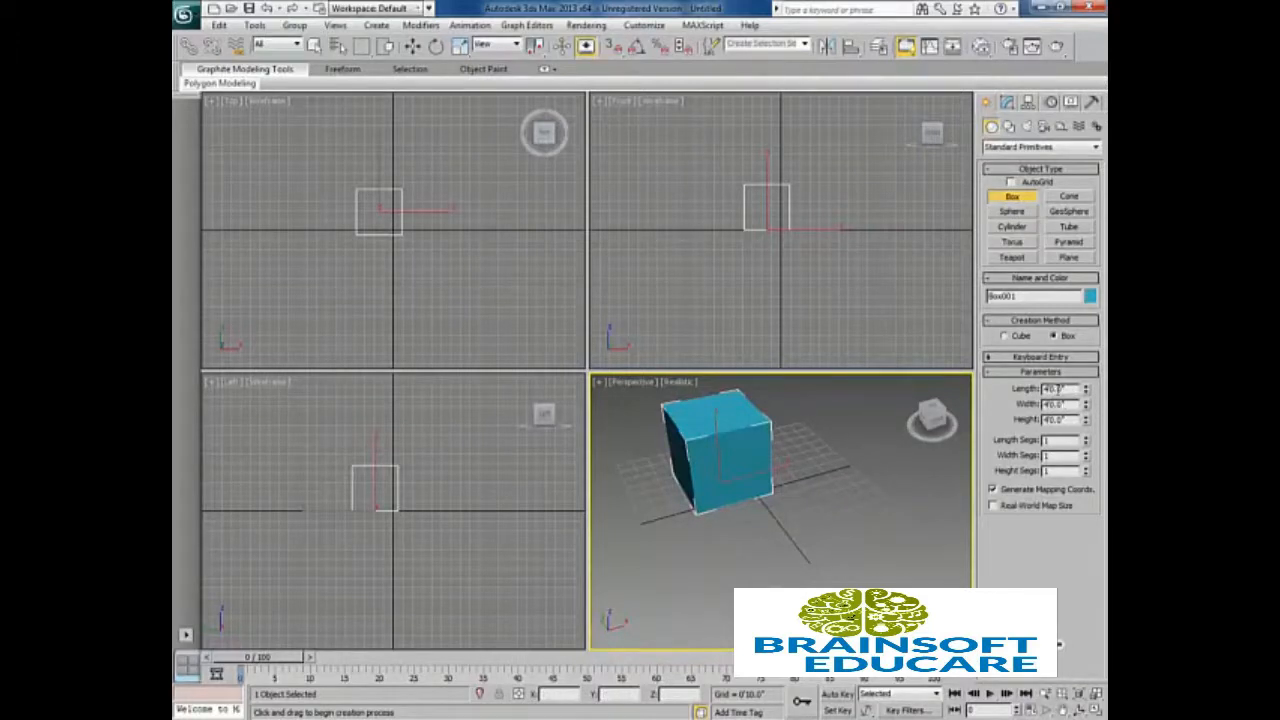
# Step: Change the display unit scale to Metric with Meters and check the box's dimensions in the new unit
pyautogui.click(652, 27)
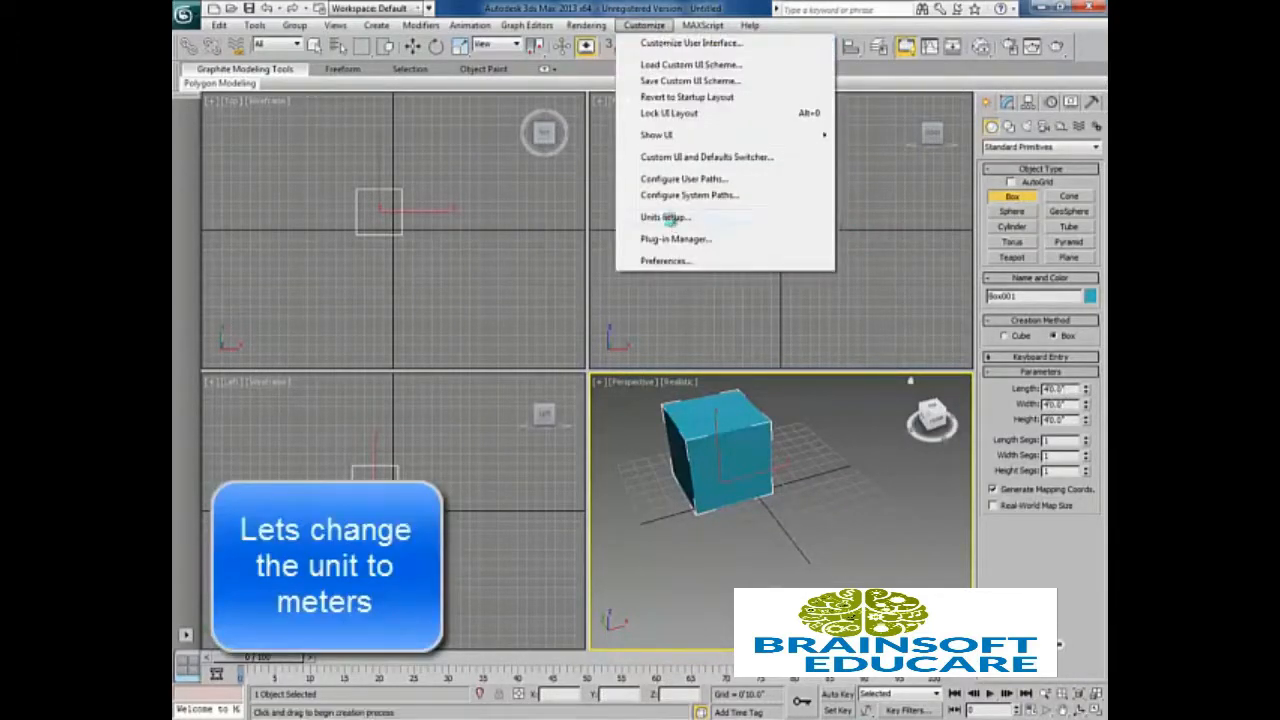
pyautogui.click(666, 217)
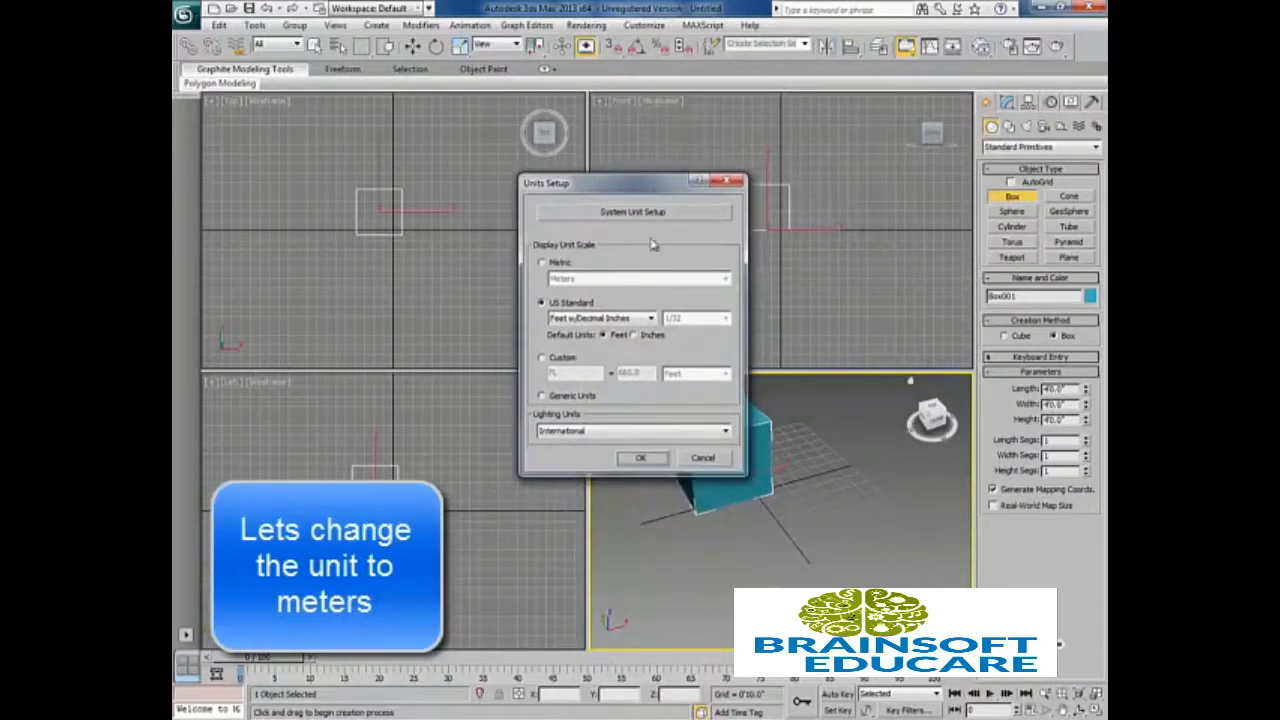
pyautogui.click(542, 262)
pyautogui.click(585, 279)
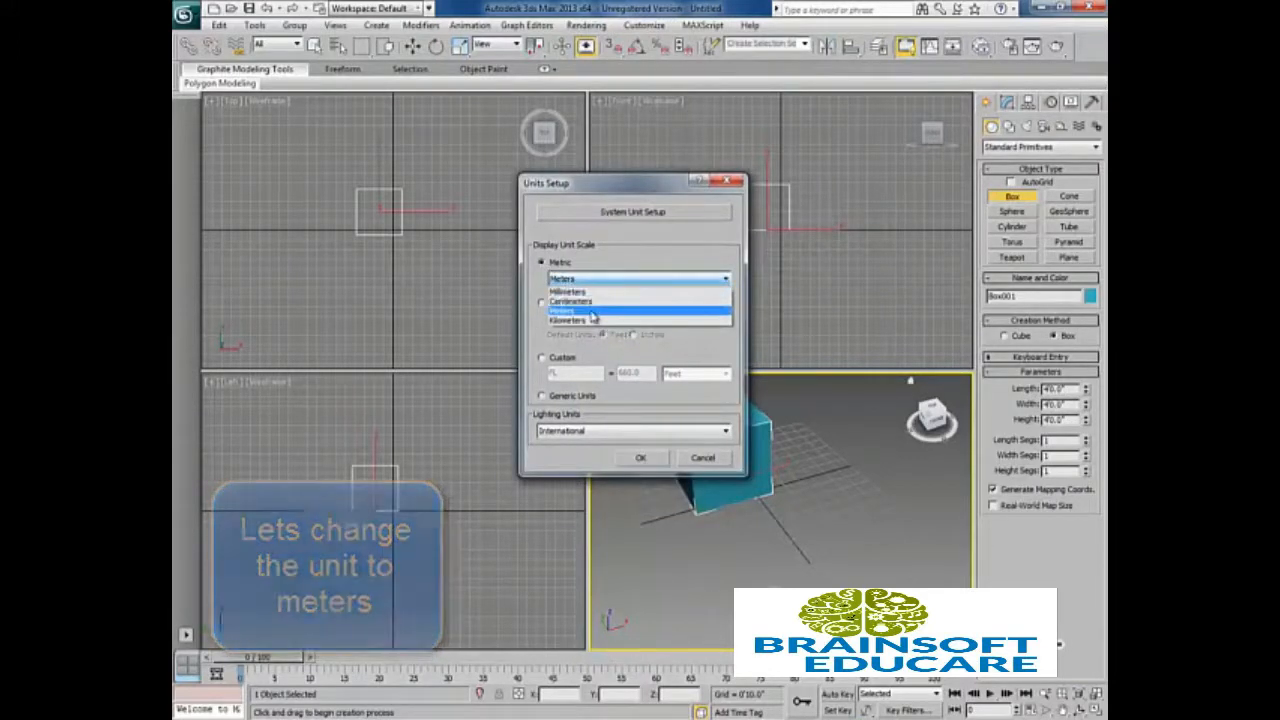
pyautogui.click(590, 311)
pyautogui.click(641, 458)
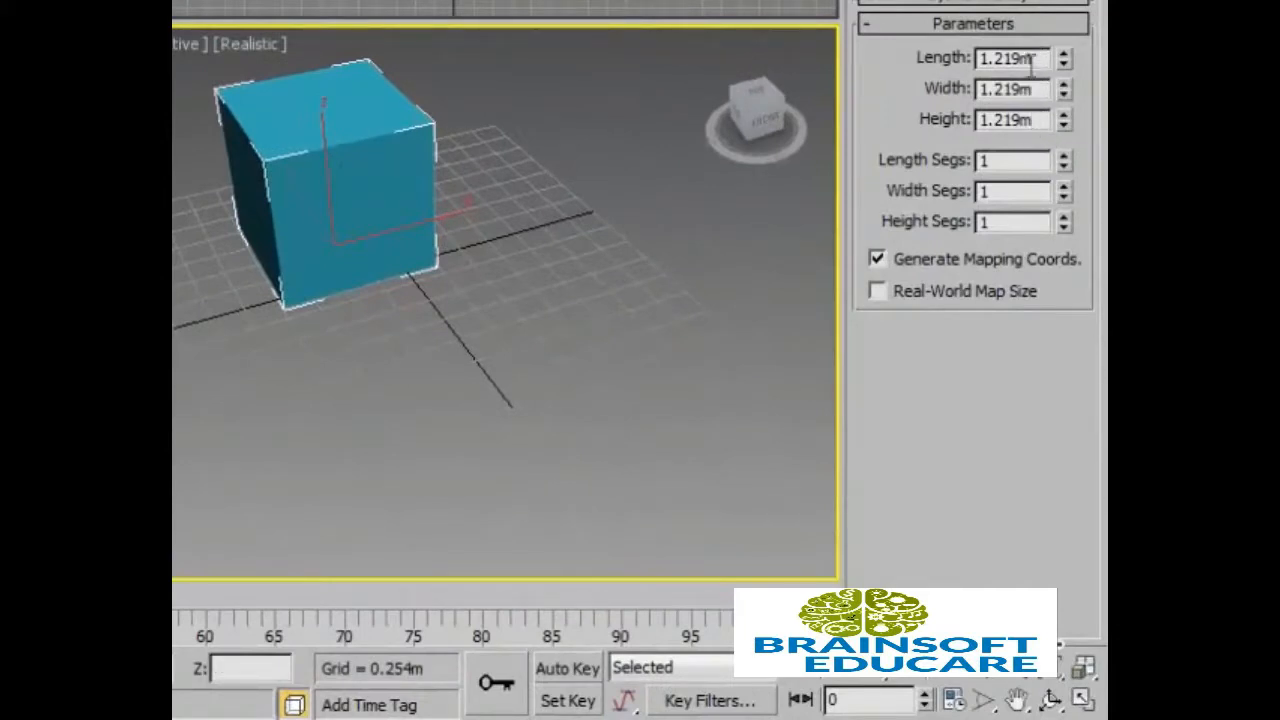
pyautogui.click(993, 62)
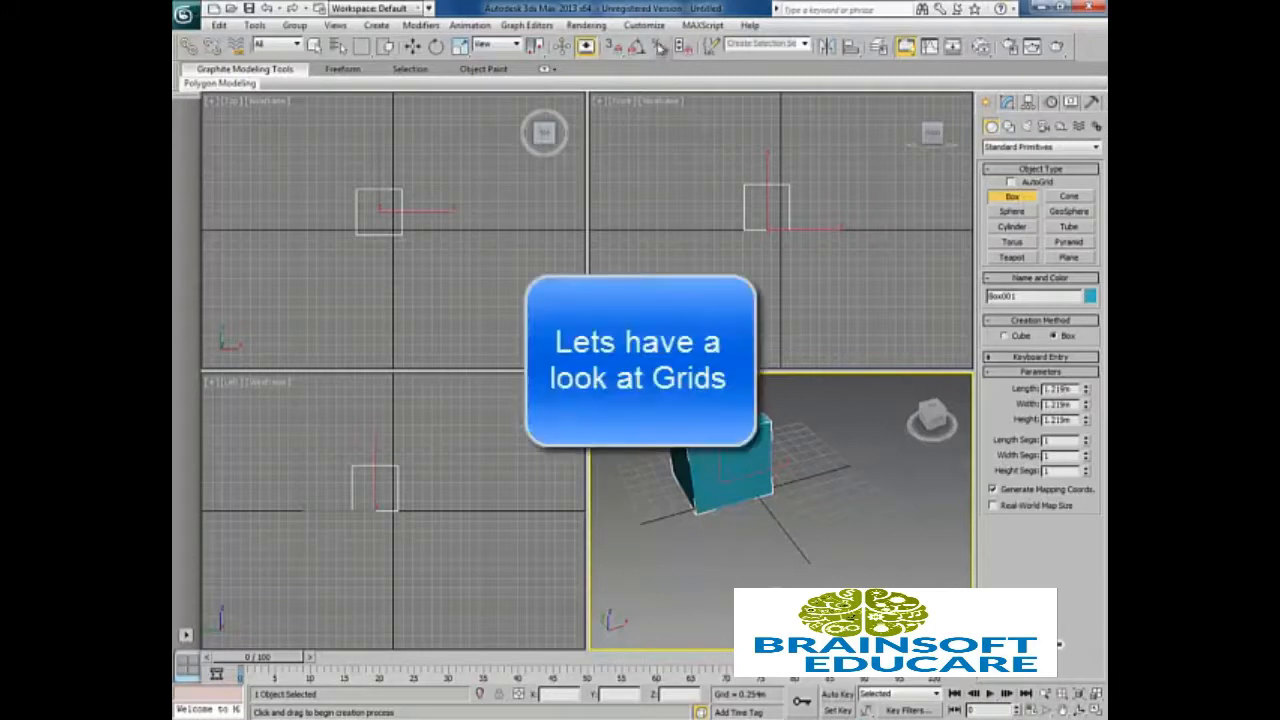
# Step: Reopen the units setup and return the display units to feet and inches
pyautogui.click(644, 25)
pyautogui.click(665, 217)
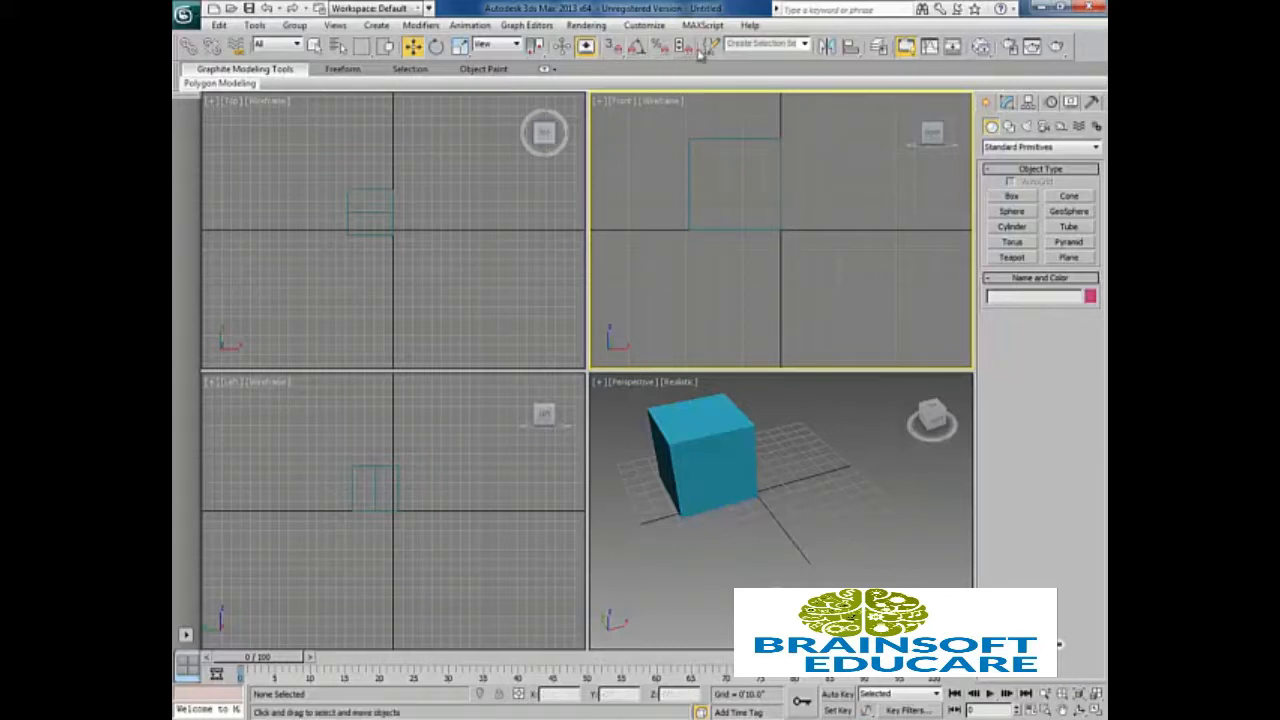
# Step: Set the home grid spacing to 1 foot in the grid and snap settings, and close them
pyautogui.rightClick(625, 53)
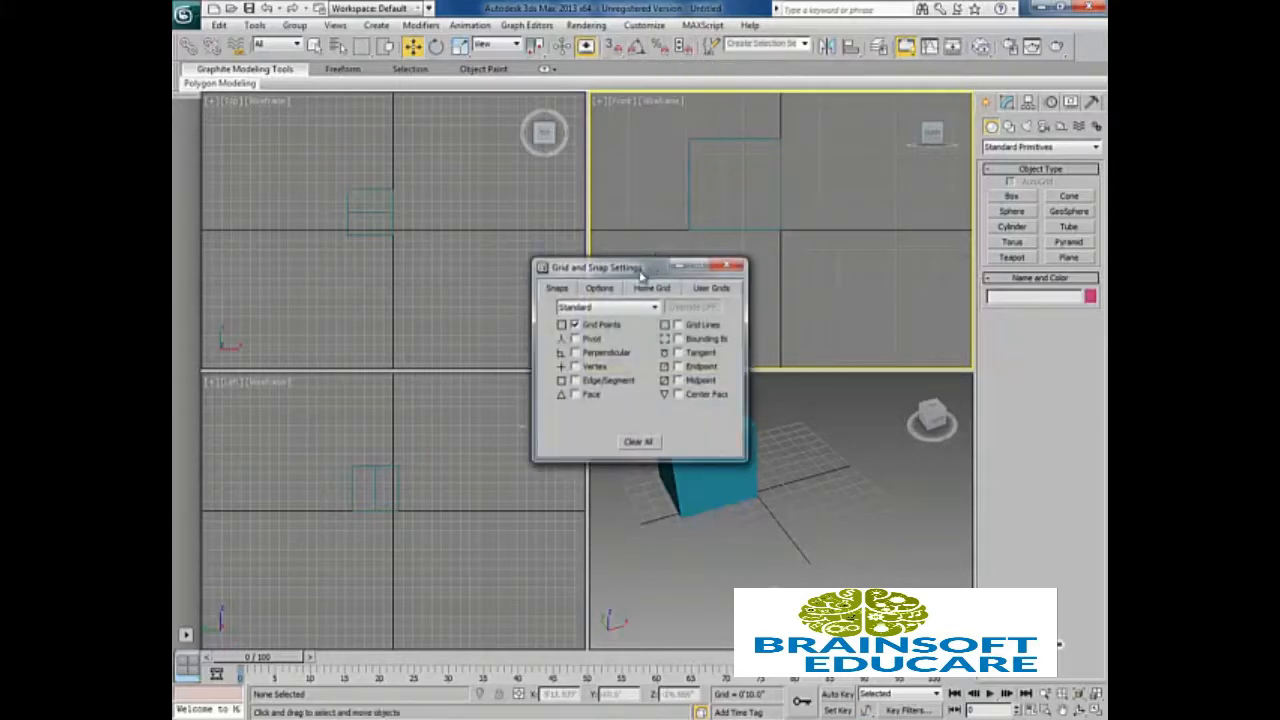
pyautogui.moveTo(646, 258); pyautogui.dragTo(696, 250)
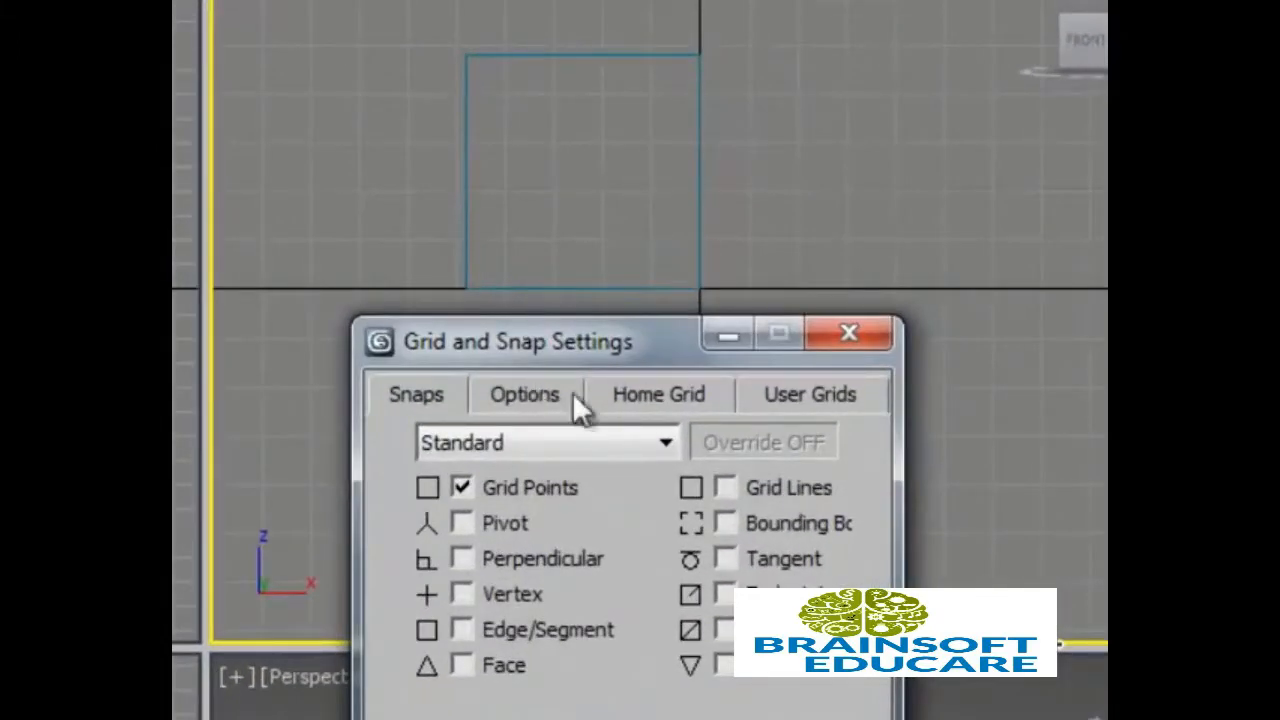
pyautogui.click(699, 397)
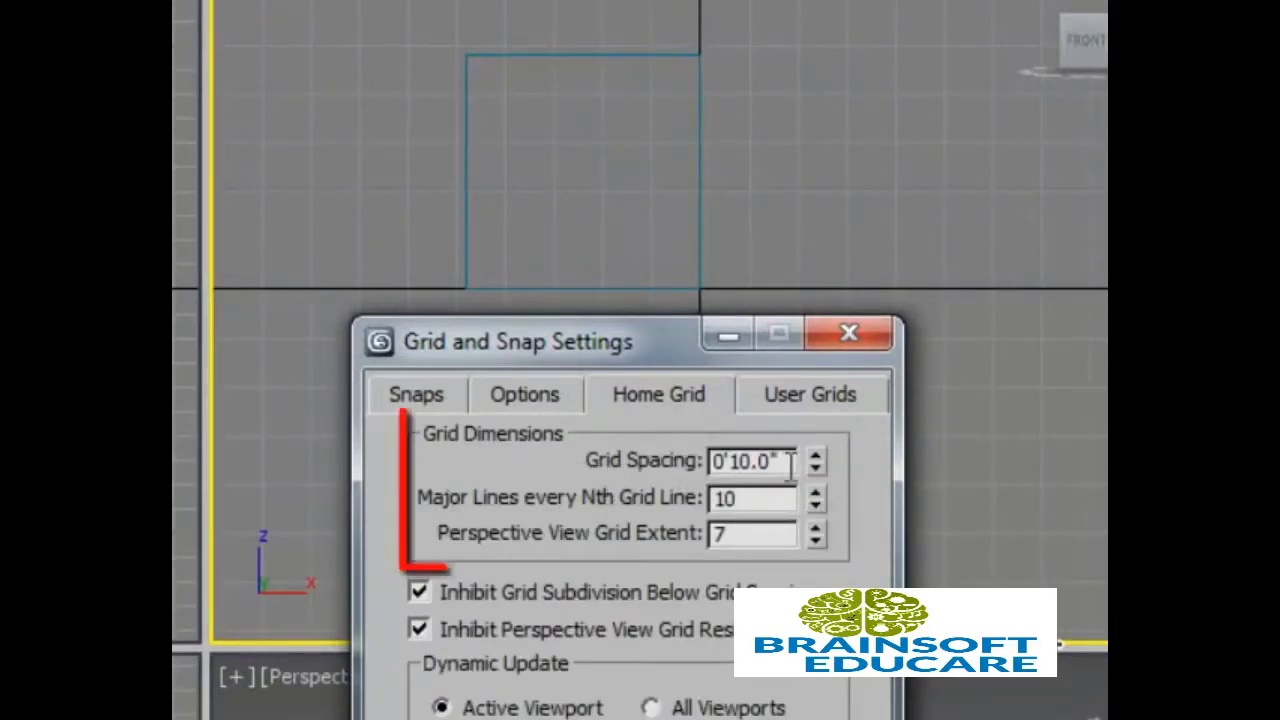
pyautogui.press('Tab')
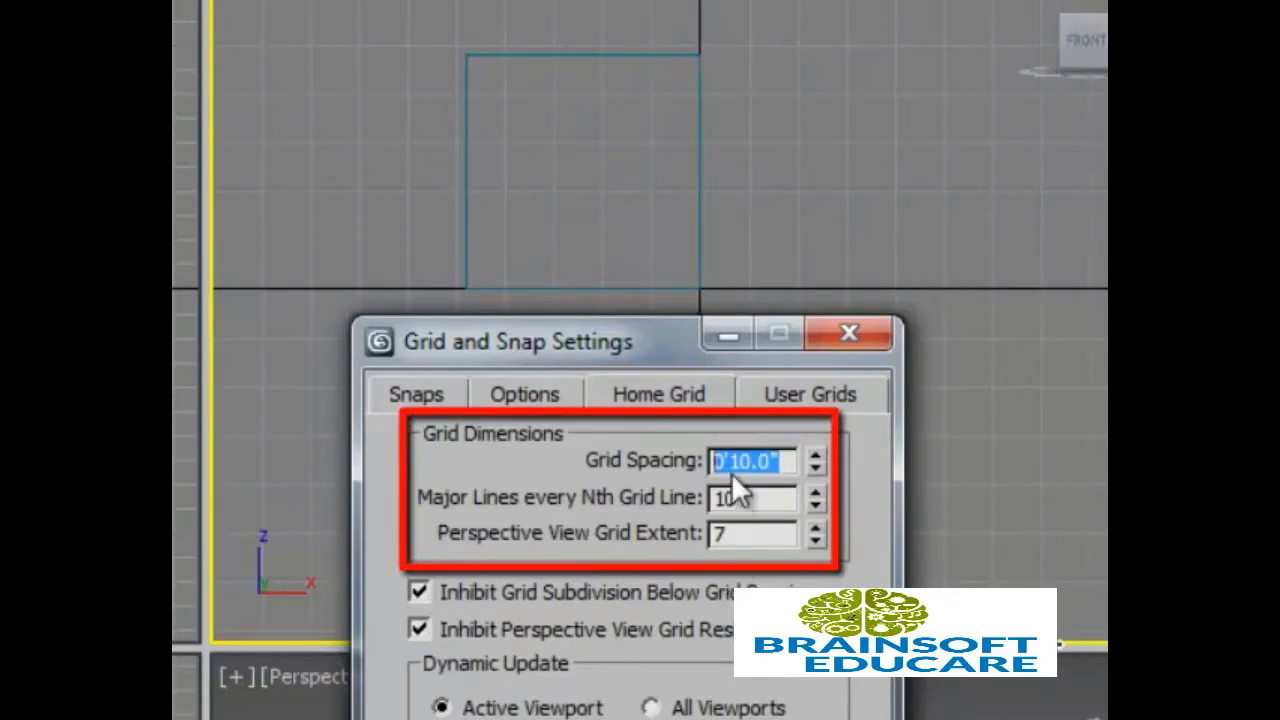
pyautogui.write('1')
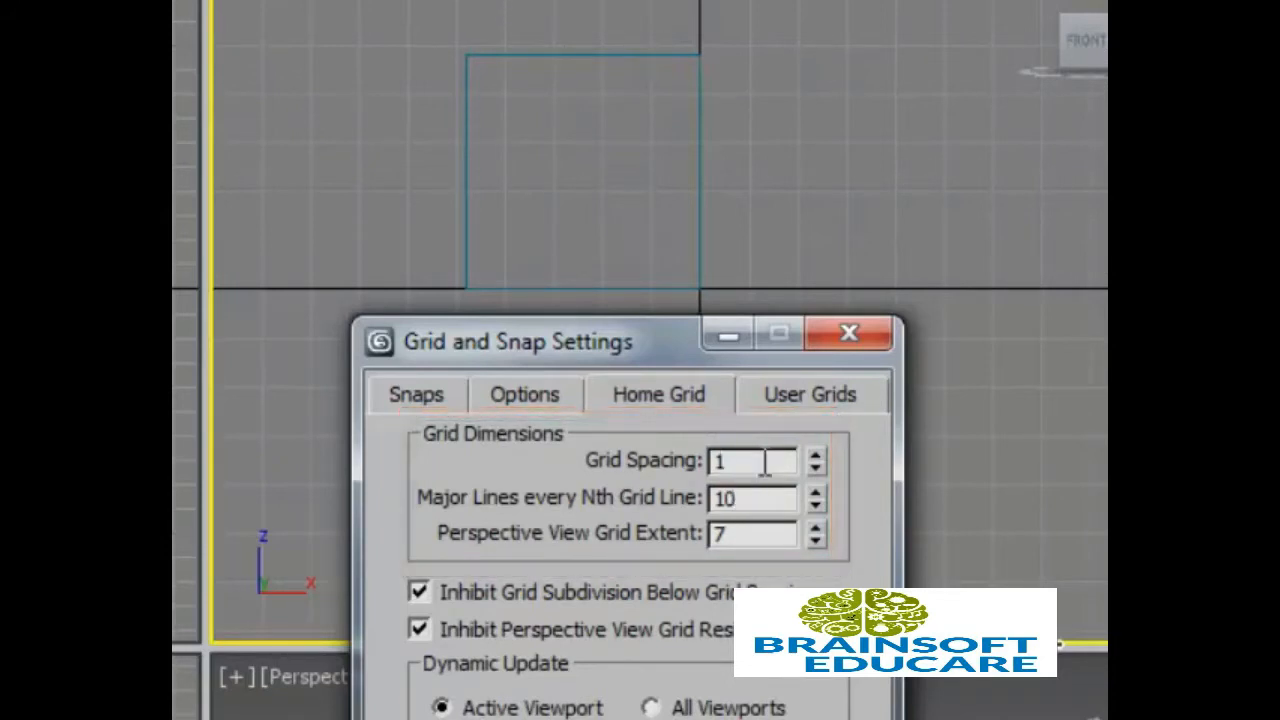
pyautogui.click(749, 497)
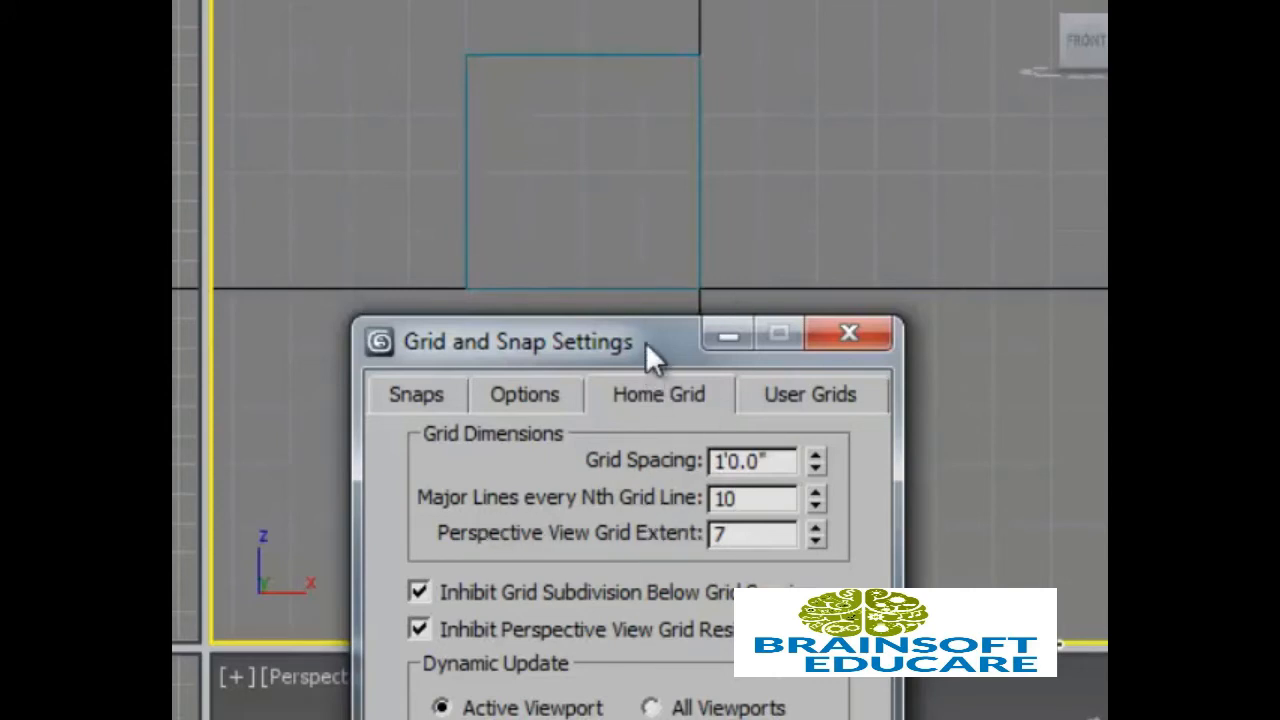
pyautogui.moveTo(645, 341); pyautogui.dragTo(604, 341)
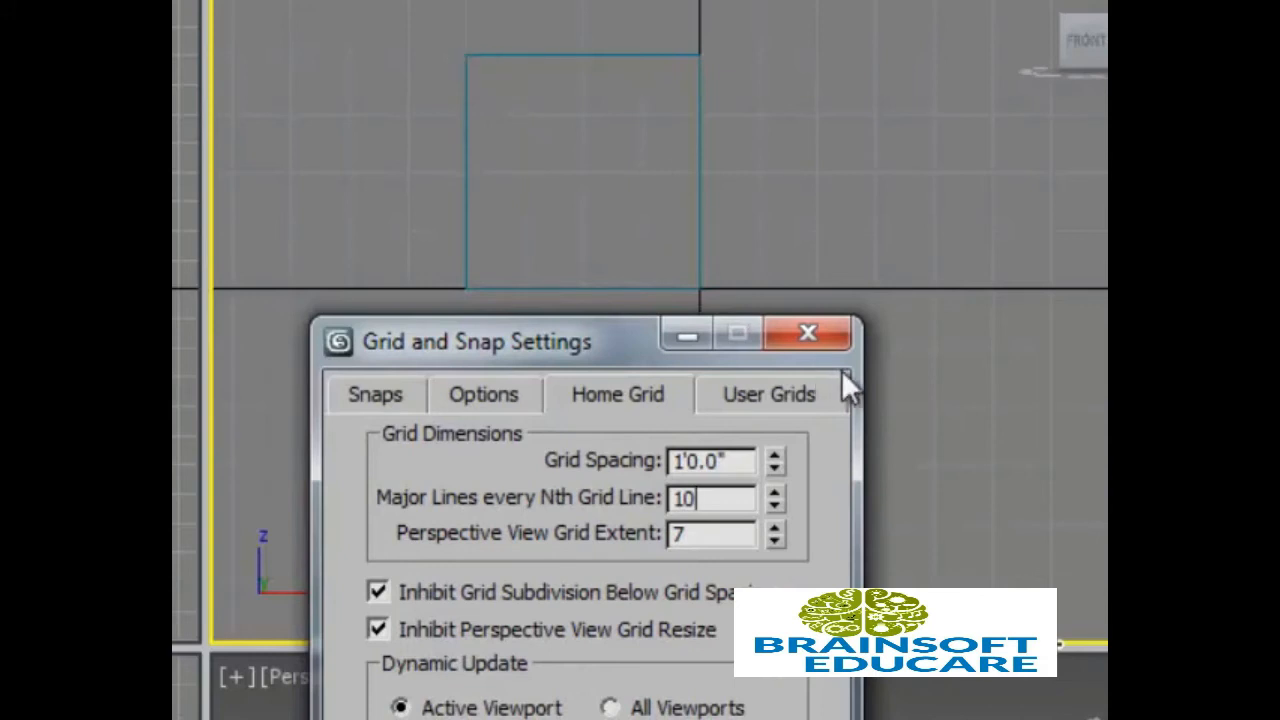
pyautogui.click(808, 334)
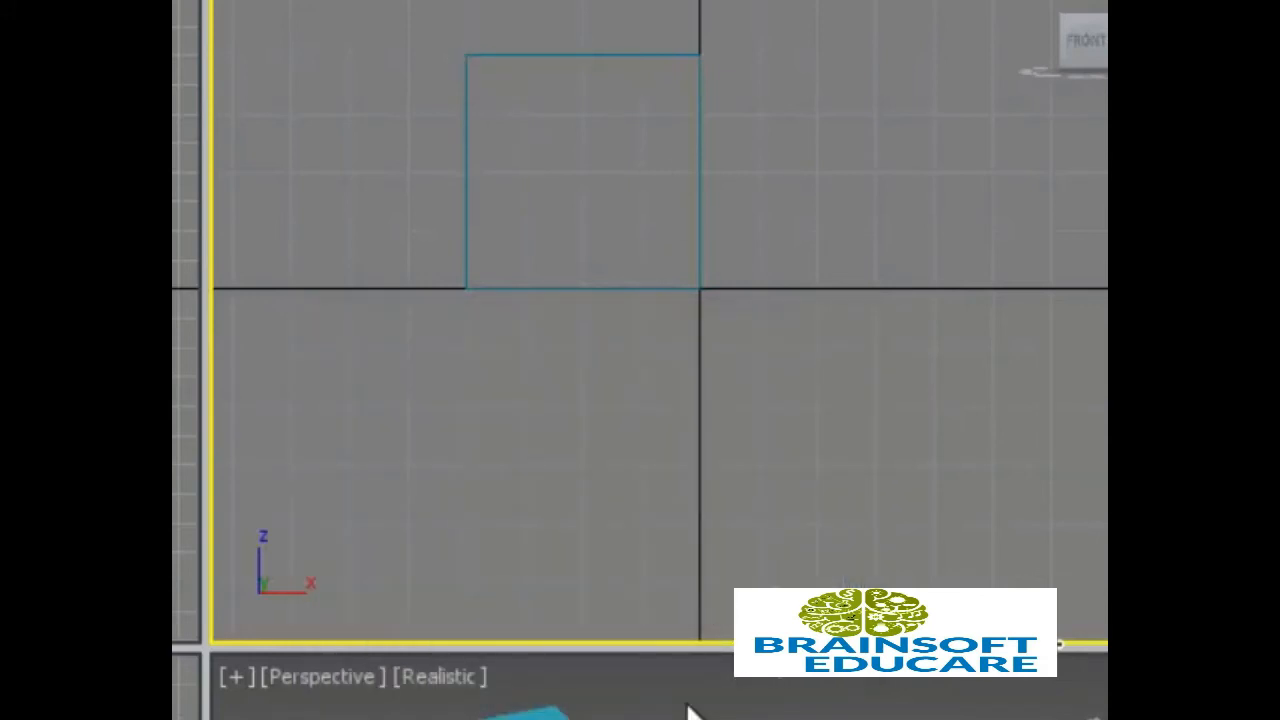